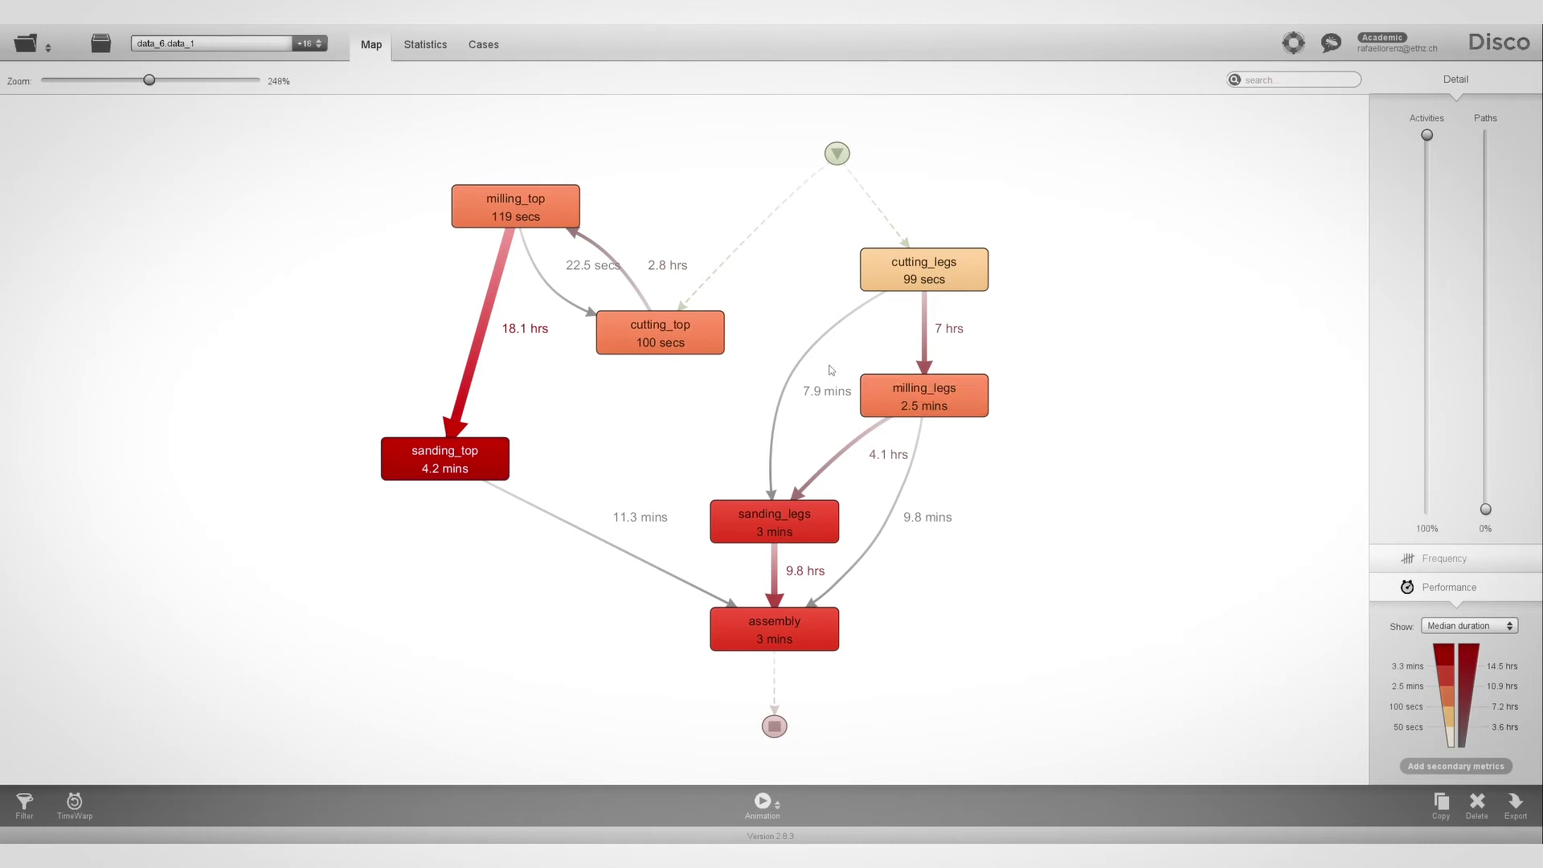
{"action": "left_click", "coordinate": [787, 363]}
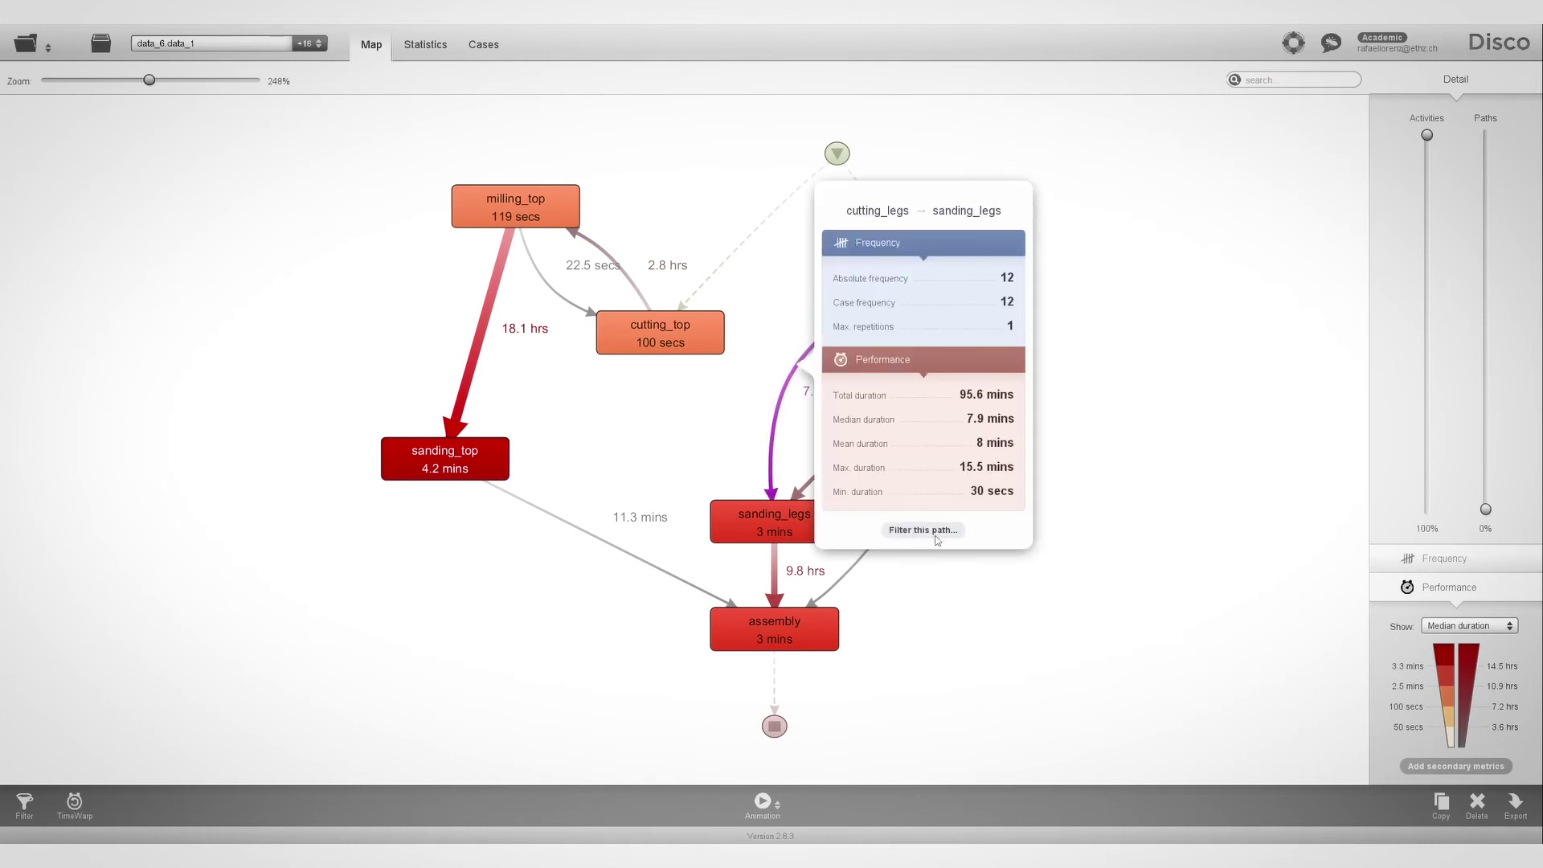
- Dismiss the cutting_legs→sanding_legs path statistics and launch the case animation for data_6
{"action": "left_click", "coordinate": [1088, 620]}
{"action": "scroll", "coordinate": [1089, 620], "scroll_direction": "up", "scroll_amount": 1}
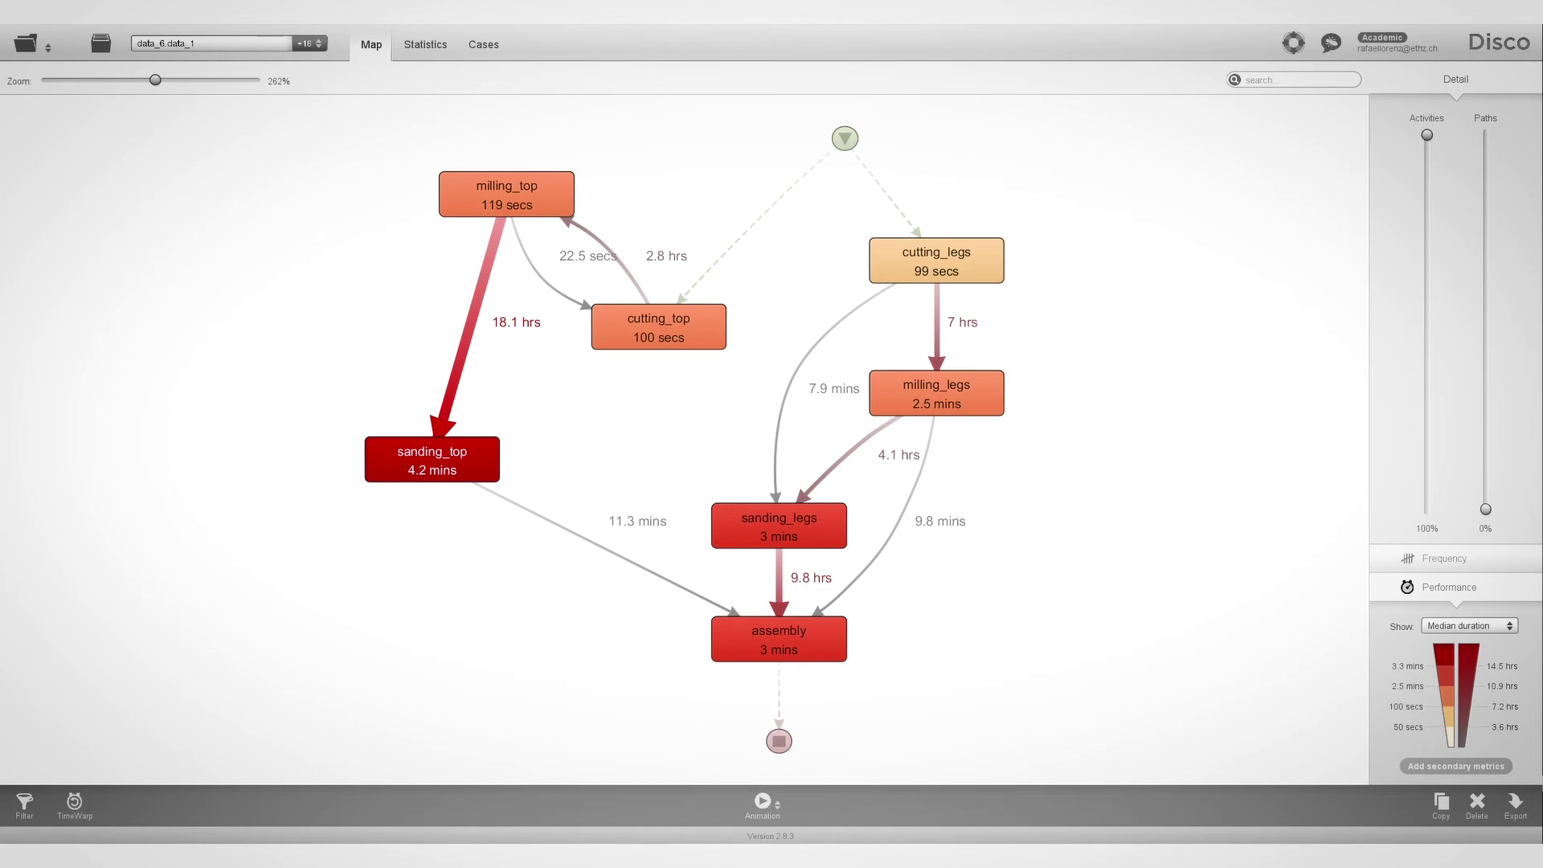
{"action": "left_click", "coordinate": [761, 800]}
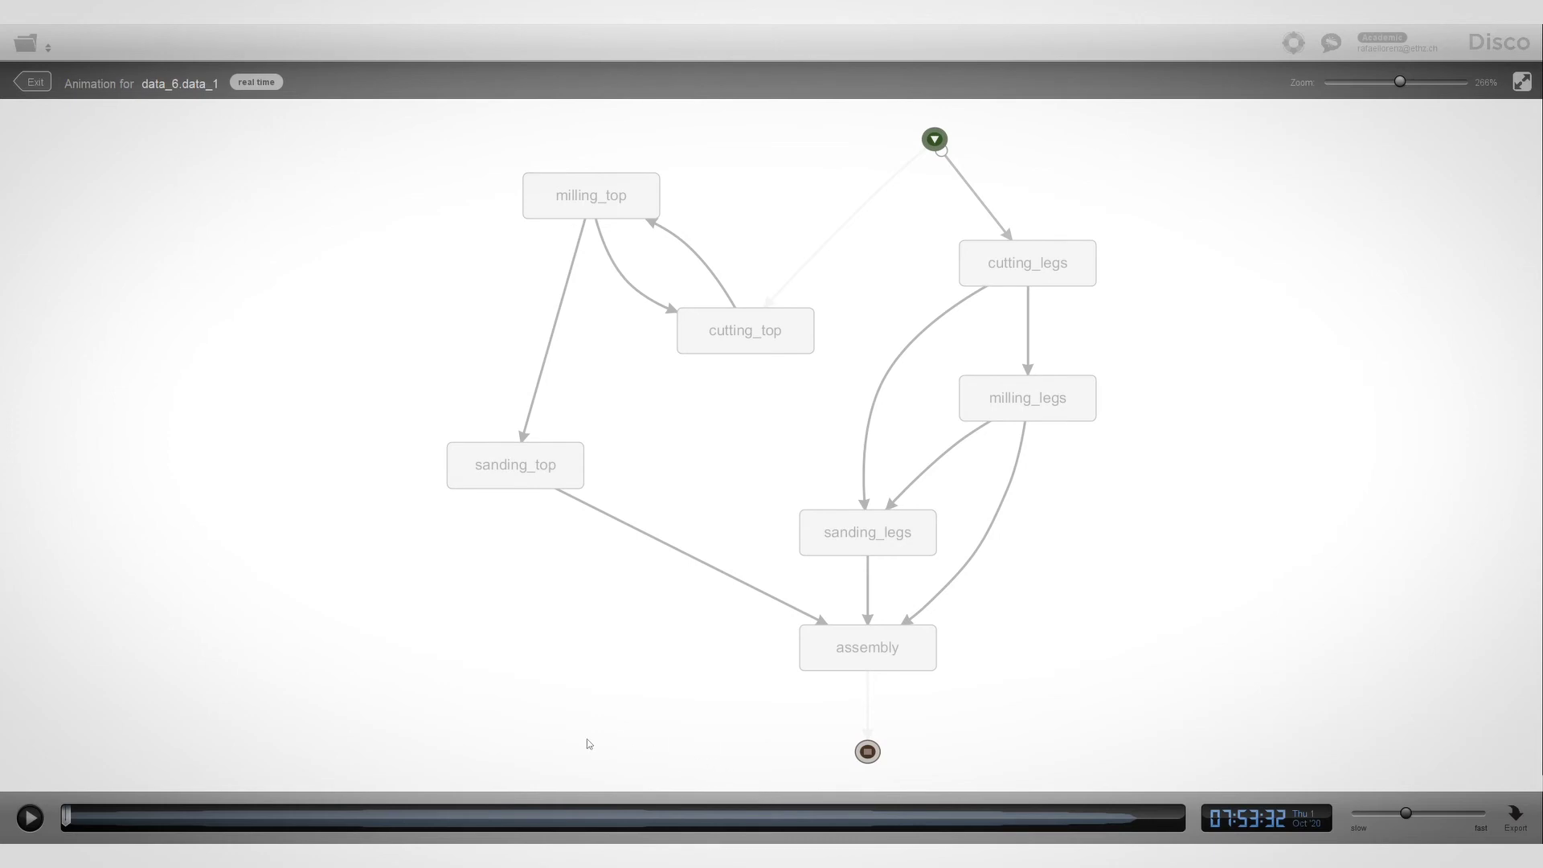
- Start the case replay and drag the speed slider toward slow
{"action": "left_click", "coordinate": [31, 818]}
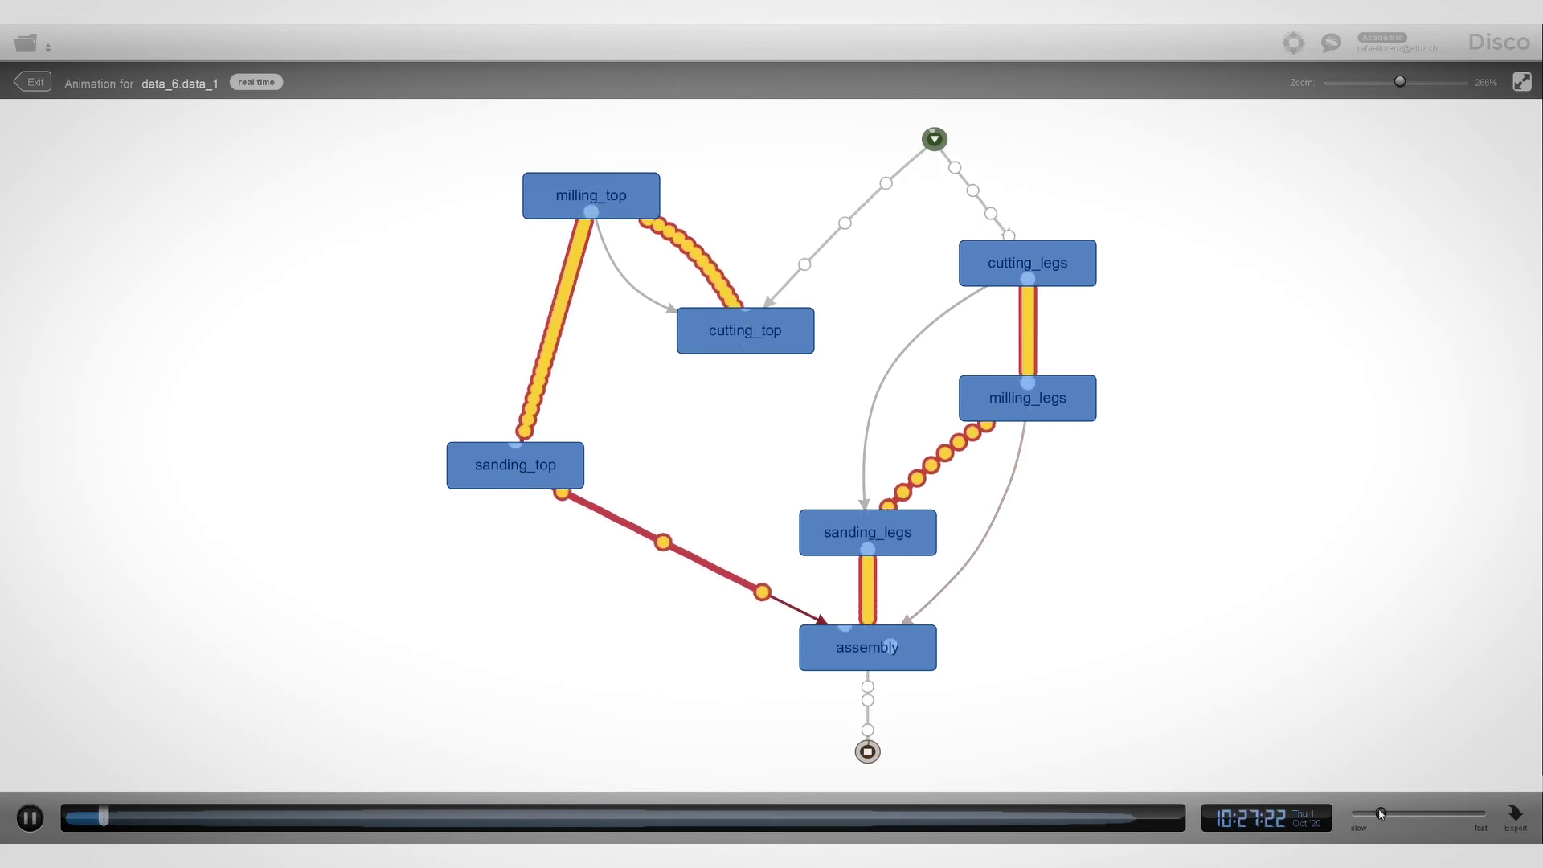
{"action": "left_click_drag", "start_coordinate": [1406, 815], "coordinate": [1368, 813]}
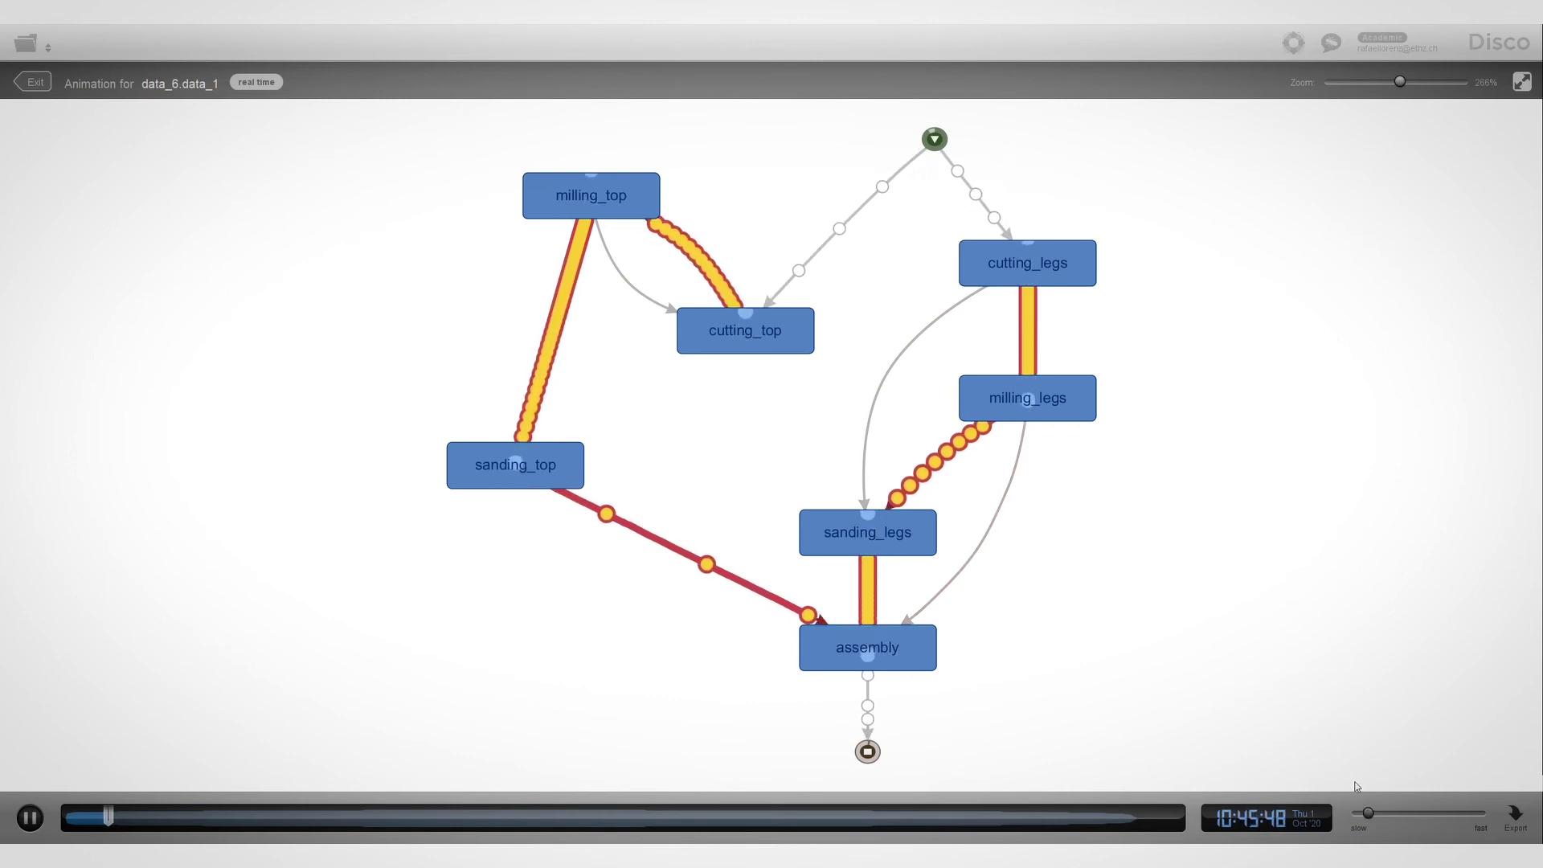